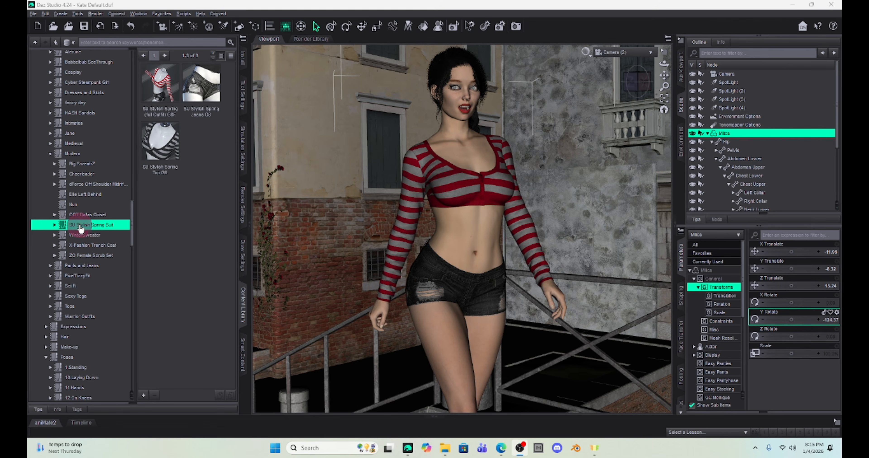
- Open the Female Base pose folder under the figure's pose library
left_click_drag(160, 84, 779, 90)
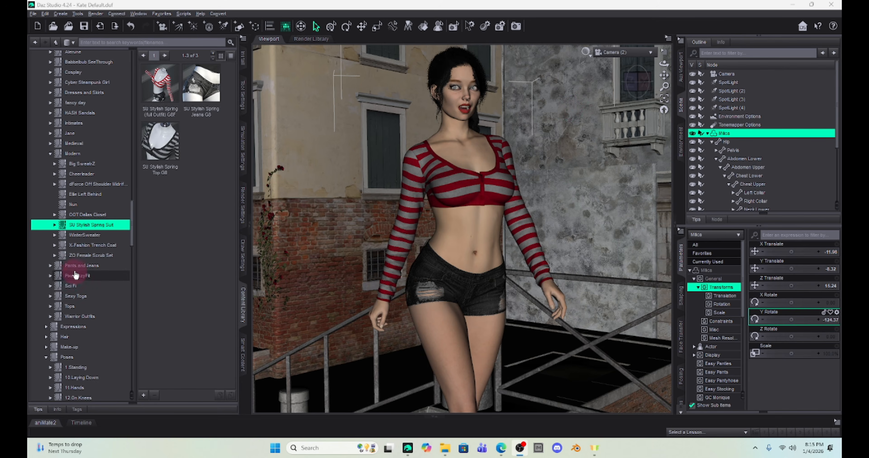
scroll(75, 275, "down", 12)
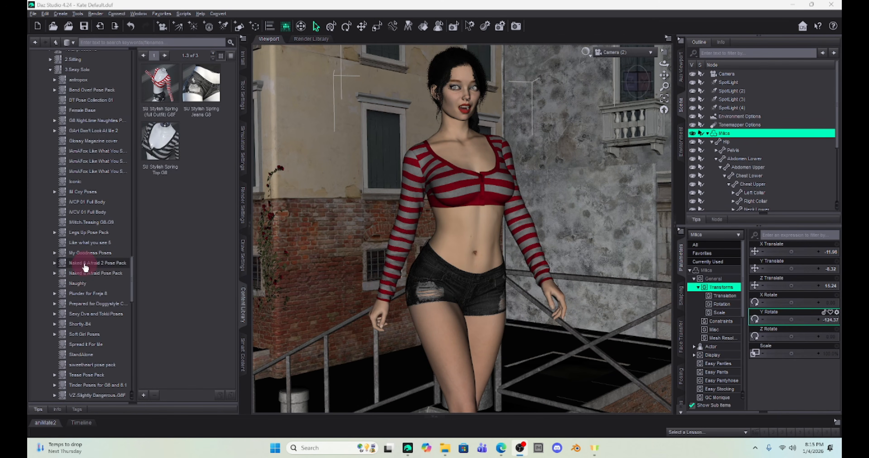
scroll(85, 265, "down", 11)
scroll(86, 263, "up", 8)
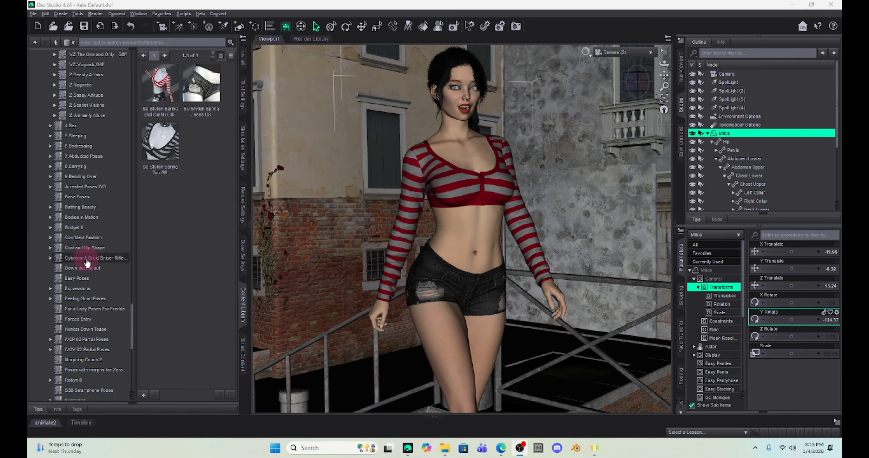
scroll(86, 262, "up", 4)
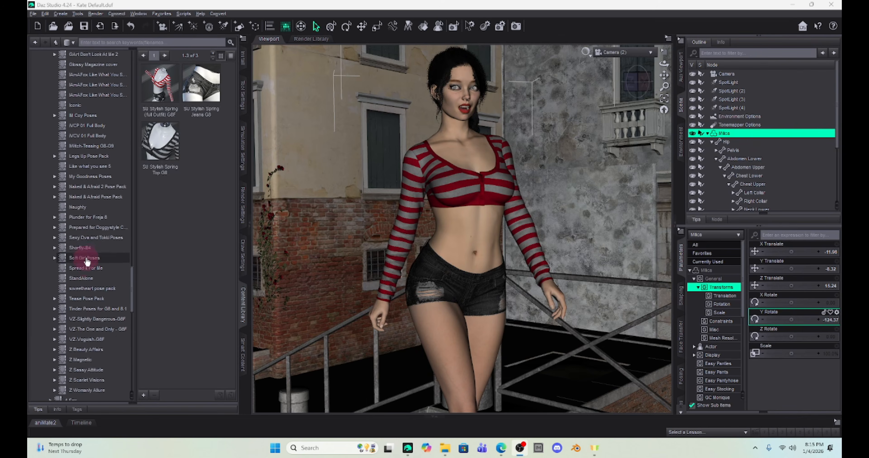
left_click(82, 81)
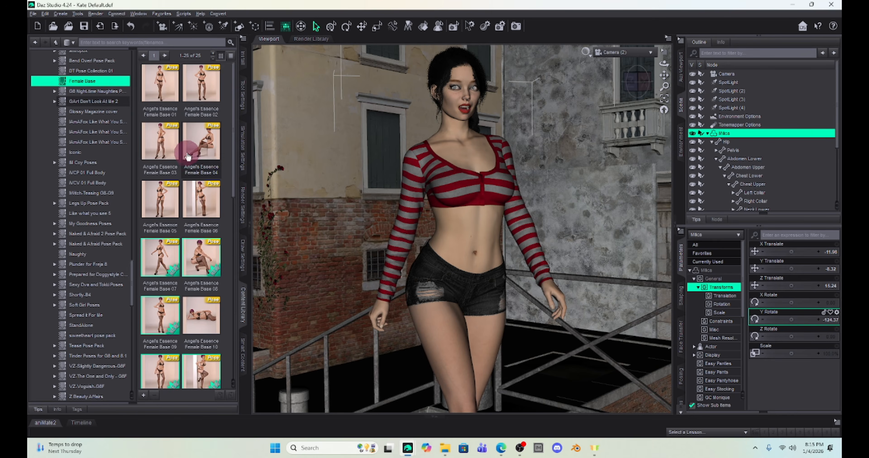
- Apply the Angel's Essence Female Base 05 pose to the whole figure and rotate it to about -143.58 on Y
mouse_move(186, 157)
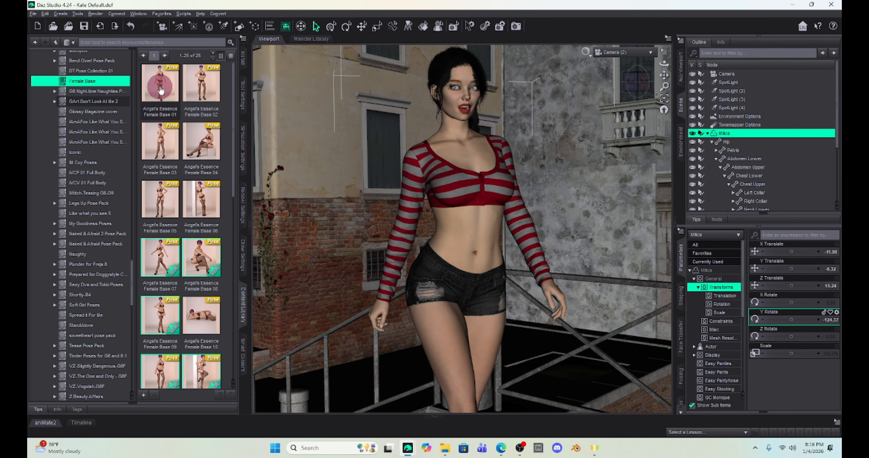
mouse_move(161, 90)
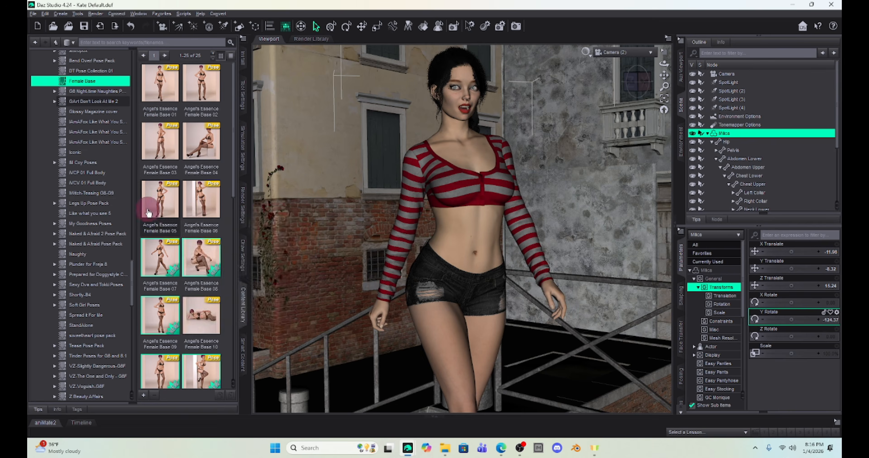
left_click(159, 204)
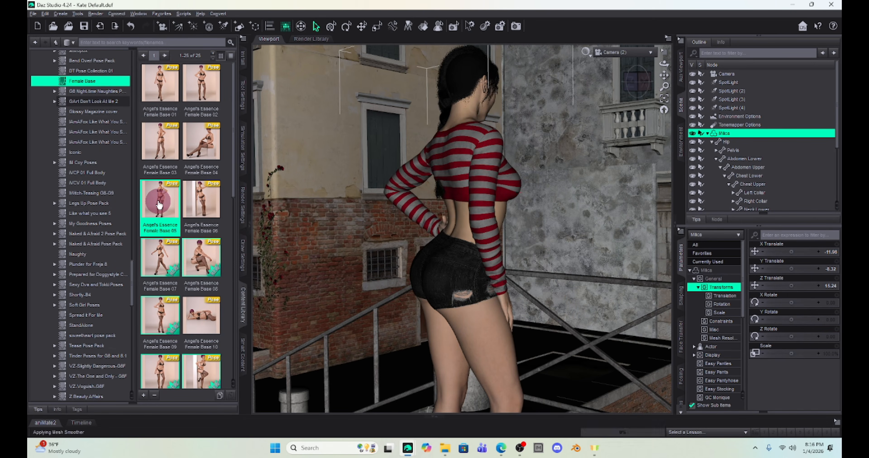
mouse_move(791, 319)
left_mouse_down()
mouse_move(778, 321)
mouse_move(786, 320)
left_mouse_up()
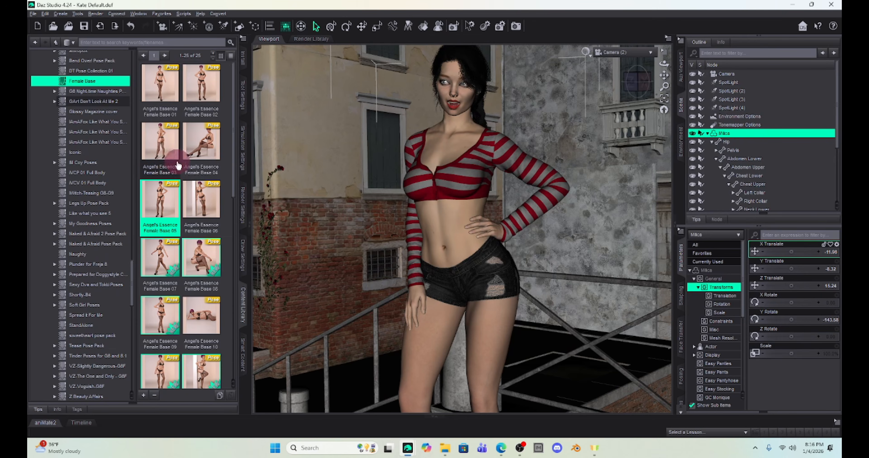
mouse_move(174, 181)
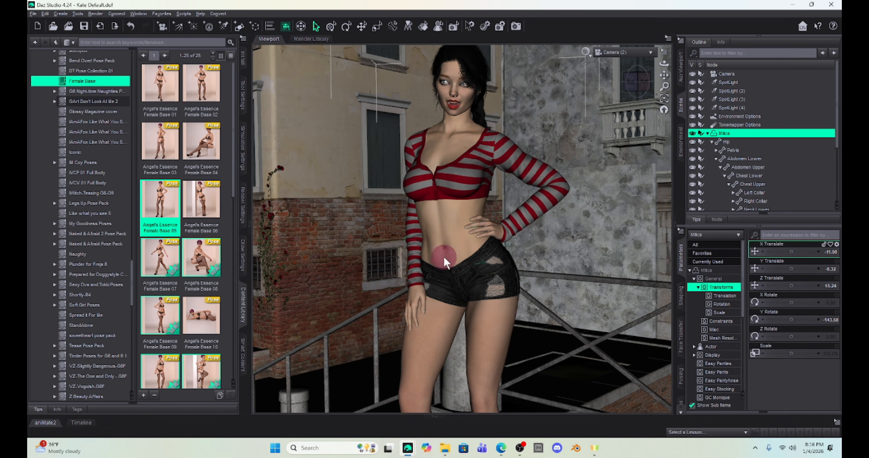
left_click(159, 206)
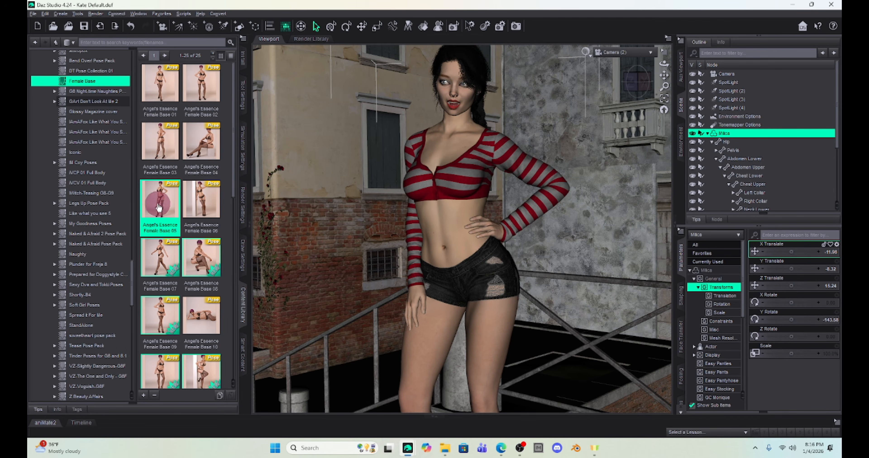
left_click(205, 98)
left_click(497, 137)
left_click(197, 93)
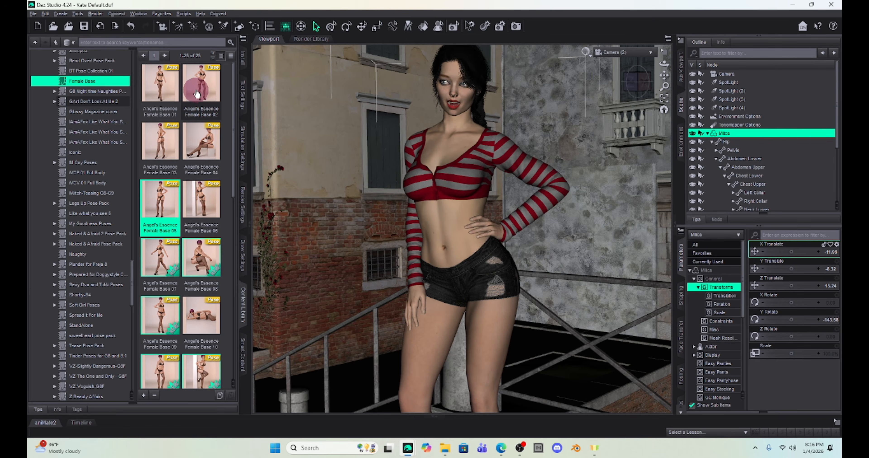
mouse_move(197, 93)
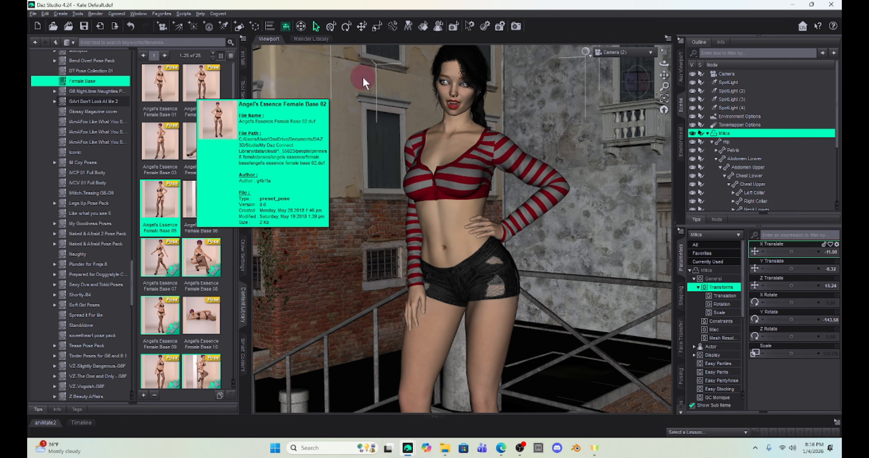
- Apply the Angel's Essence Female Base 02 pose only to the figure's right arm from the Right Collar, with Nodes set to Selected
left_click(409, 143)
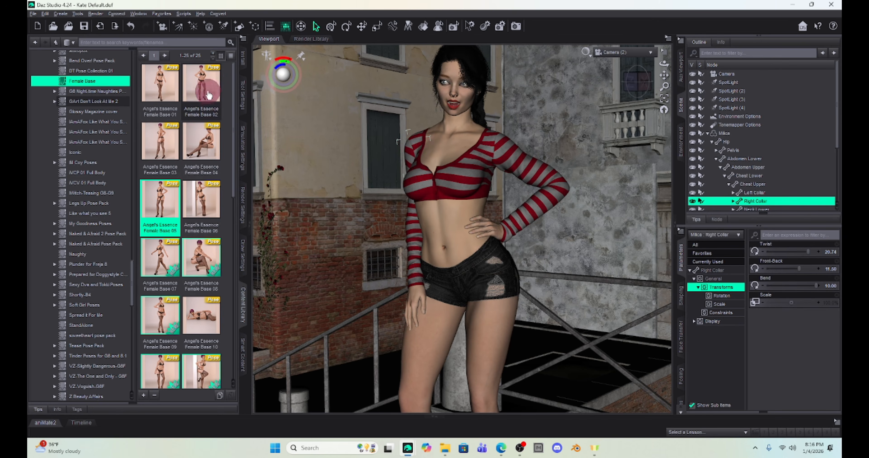
left_click(203, 75)
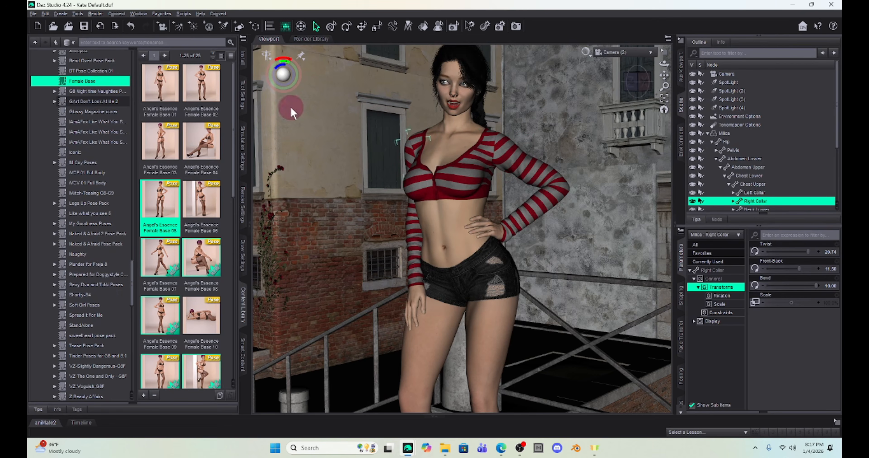
double_click(200, 86, "ctrl")
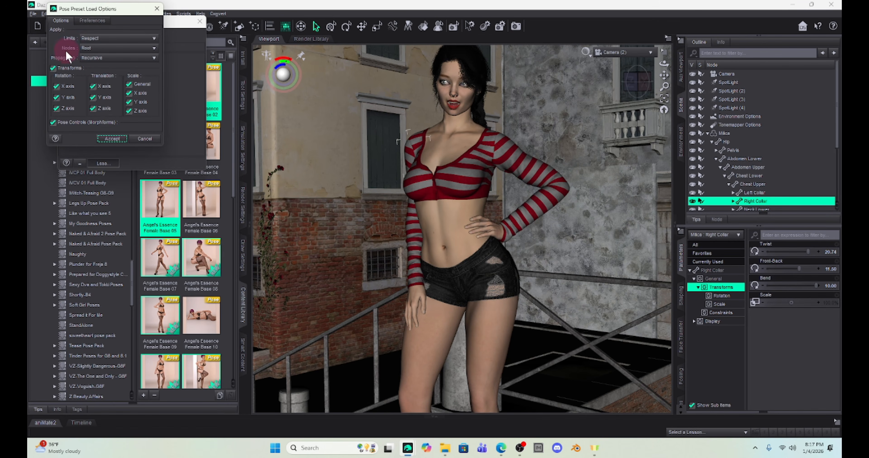
left_click(113, 49)
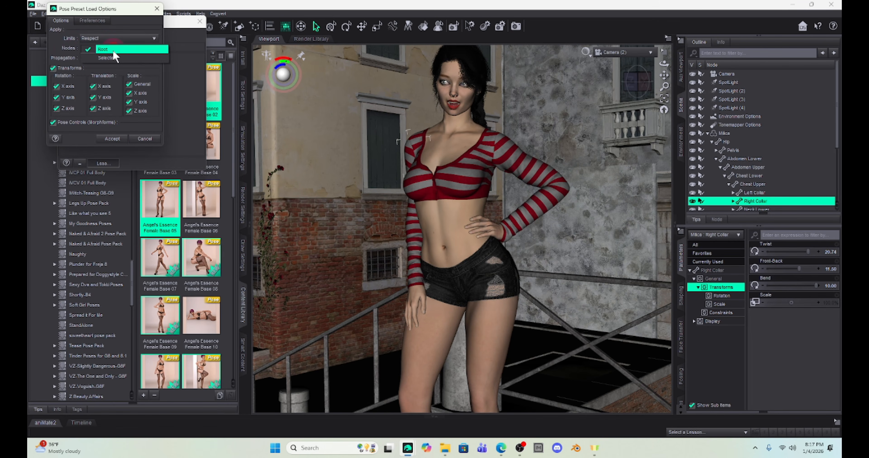
left_click(113, 58)
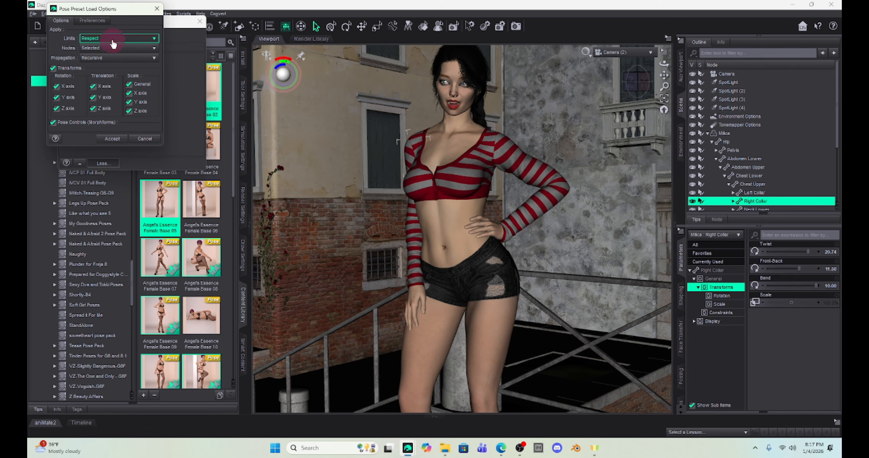
left_click(113, 140)
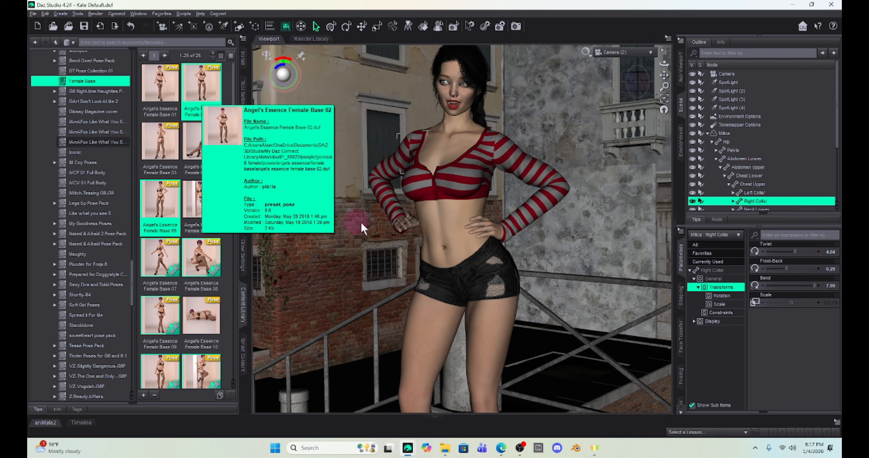
- Adjust the Right Shoulder Bend's Bend value to about -15.56 so the hand moves in toward the waist
left_click(390, 166)
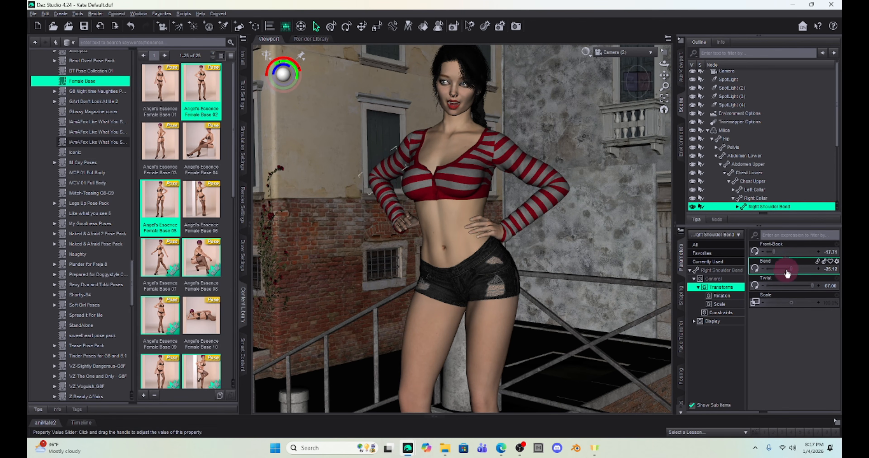
left_click_drag(792, 269, 795, 270)
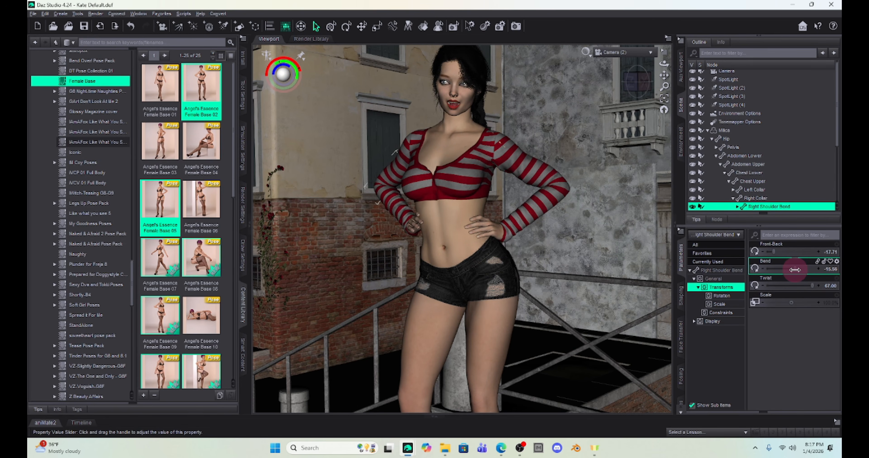
left_click(450, 232)
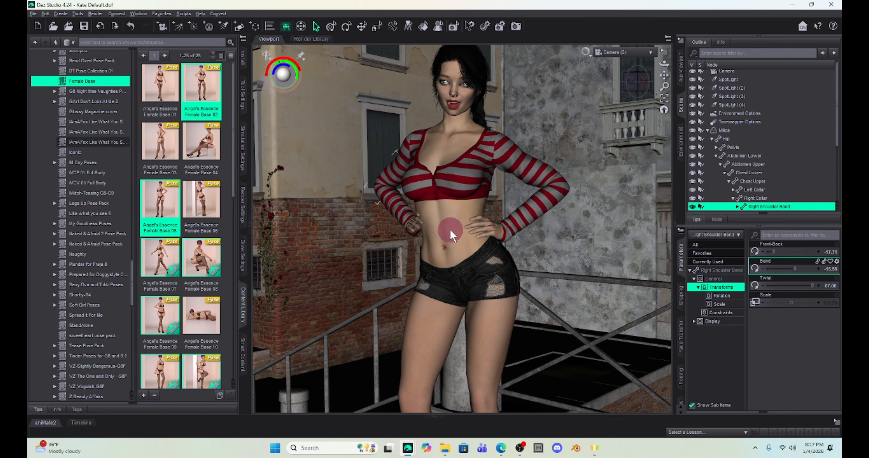
- Rotate the whole figure to about -120.42 on Y so it faces the camera
left_click(790, 321)
left_click_drag(790, 321, 790, 321)
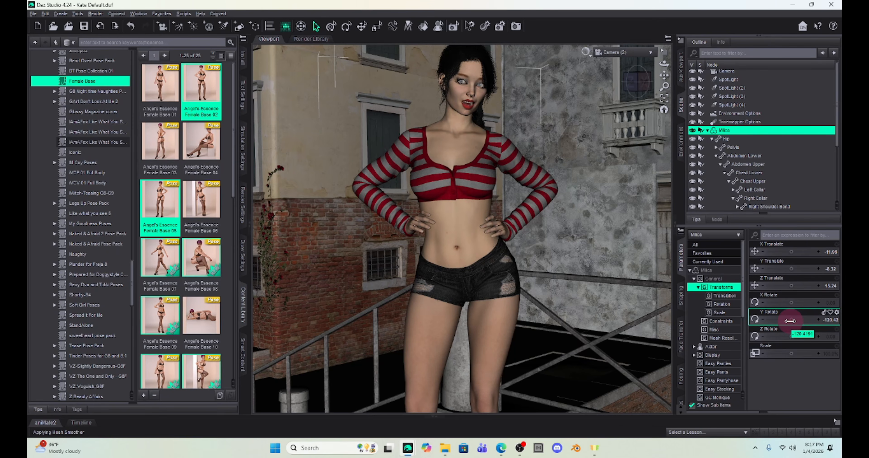
left_click_drag(790, 321, 790, 321)
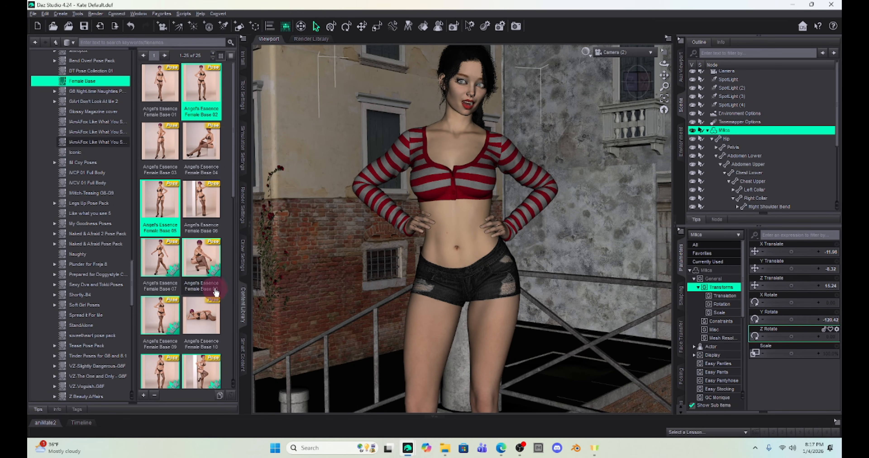
- Apply the Angel's Essence Female Base 08 pose only to the Pelvis and legs, with Nodes set to Selected
mouse_move(196, 297)
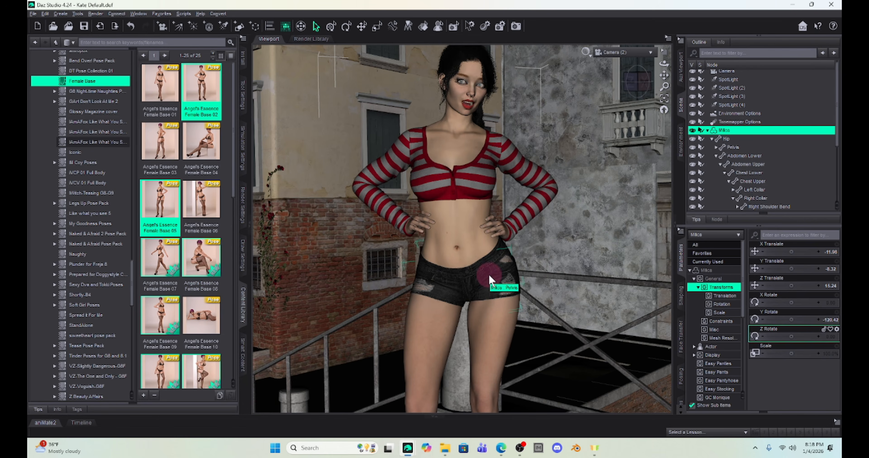
left_click(737, 148)
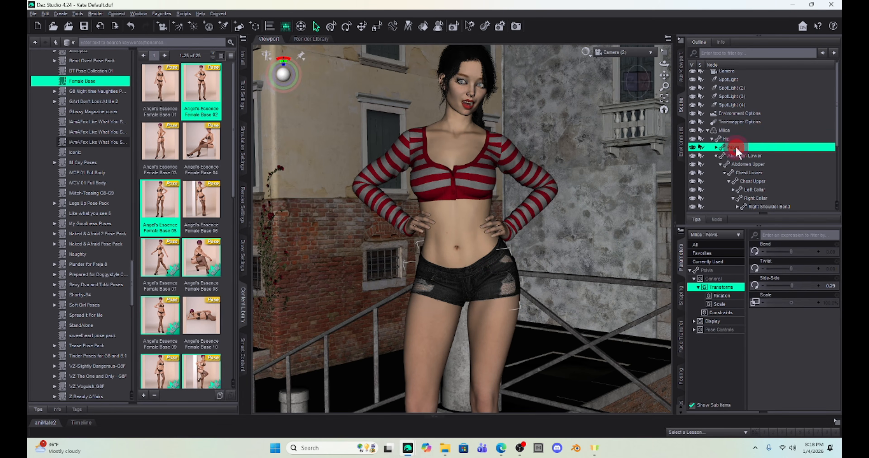
double_click(205, 260, "ctrl")
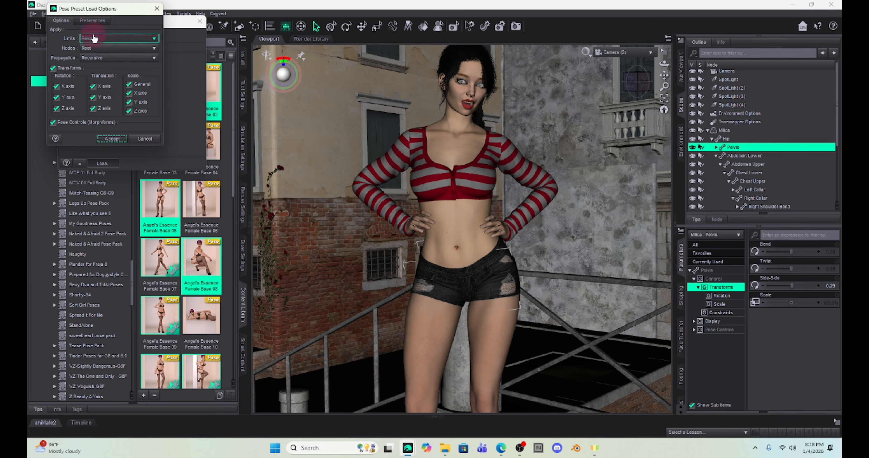
left_click(116, 50)
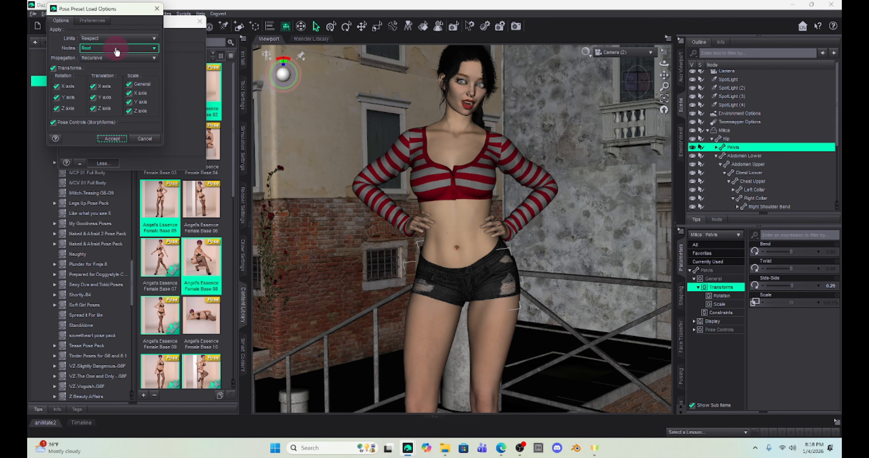
left_click(103, 49)
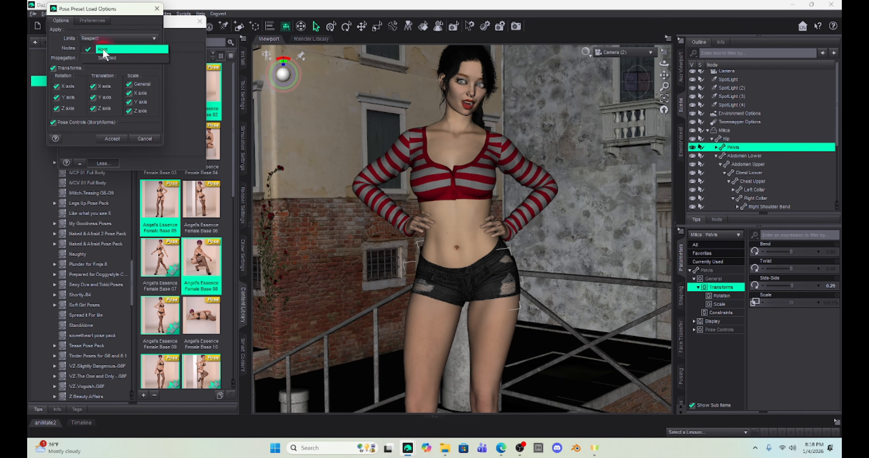
left_click(104, 58)
left_click(93, 108)
left_click(112, 146)
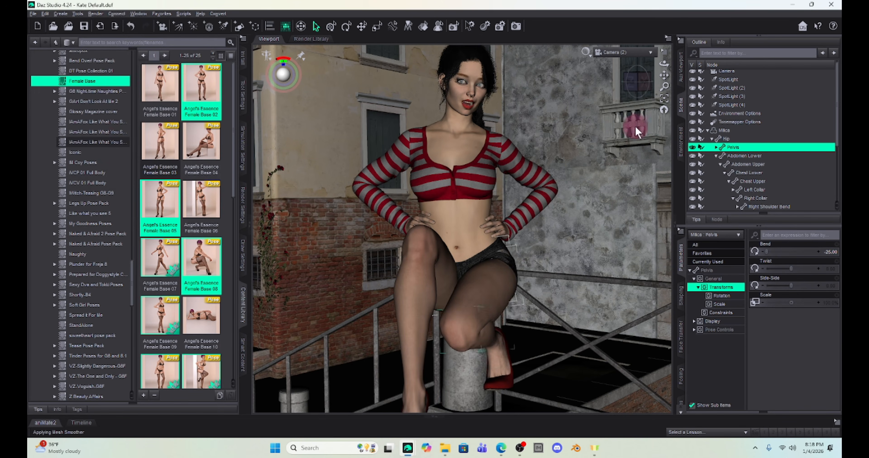
- Check the seated lower body from another angle, and undo the camera changes and the partial pose on the Pelvis
scroll(555, 278, "down", 5)
mouse_move(637, 82)
left_mouse_down()
mouse_move(625, 82)
mouse_move(647, 83)
left_mouse_up()
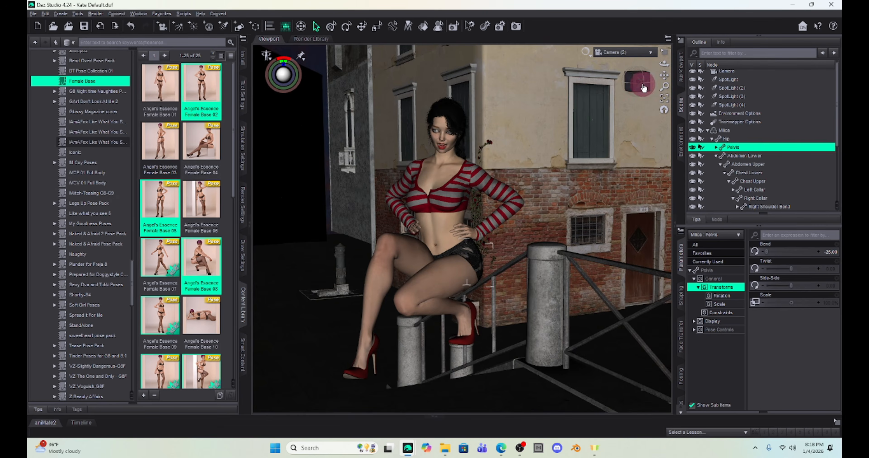
left_click(207, 261)
mouse_move(207, 261)
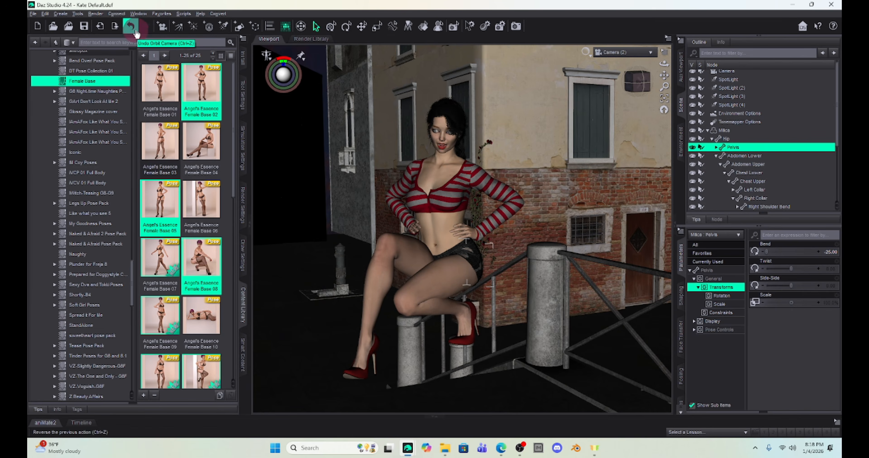
left_click(132, 26)
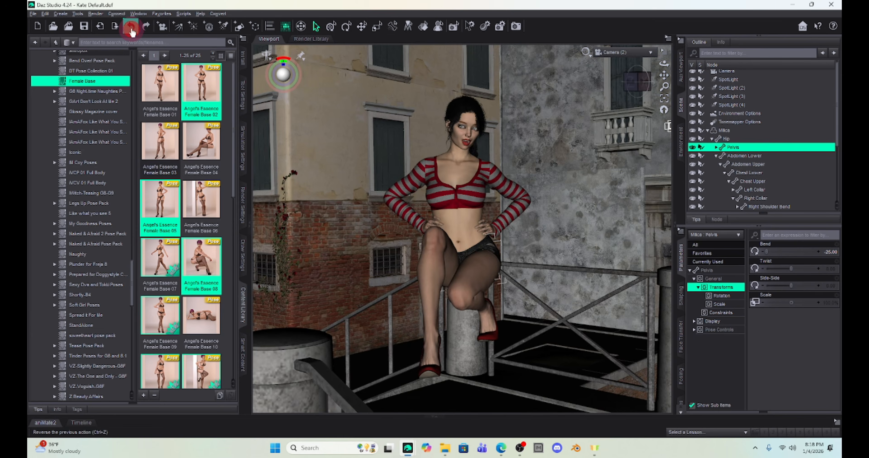
left_click(132, 27)
left_click(131, 27)
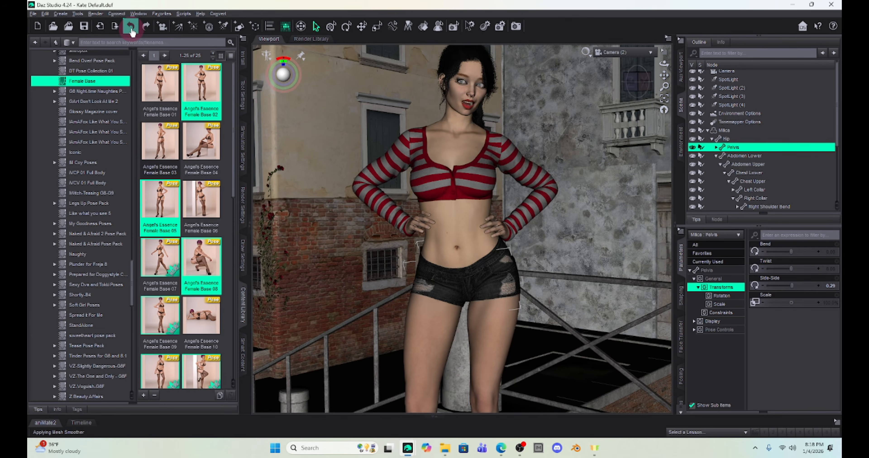
- Reframe Camera (2) to show more of the standing figure's legs
scroll(445, 246, "down", 3)
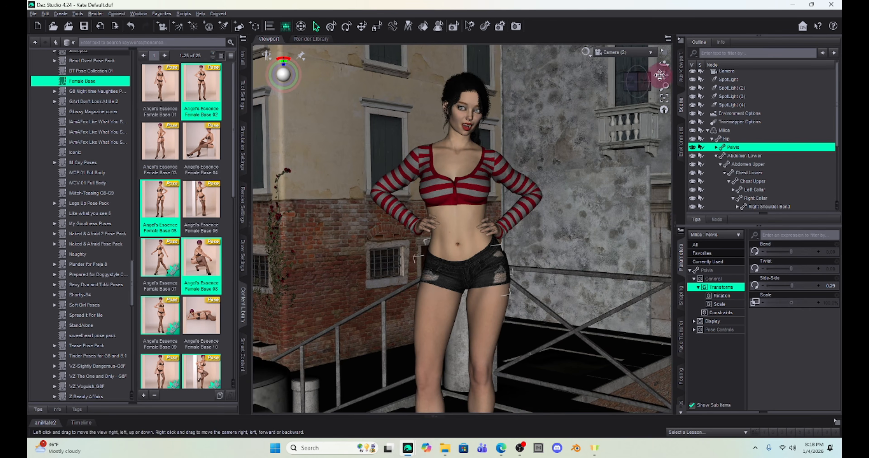
left_click_drag(664, 75, 660, 78)
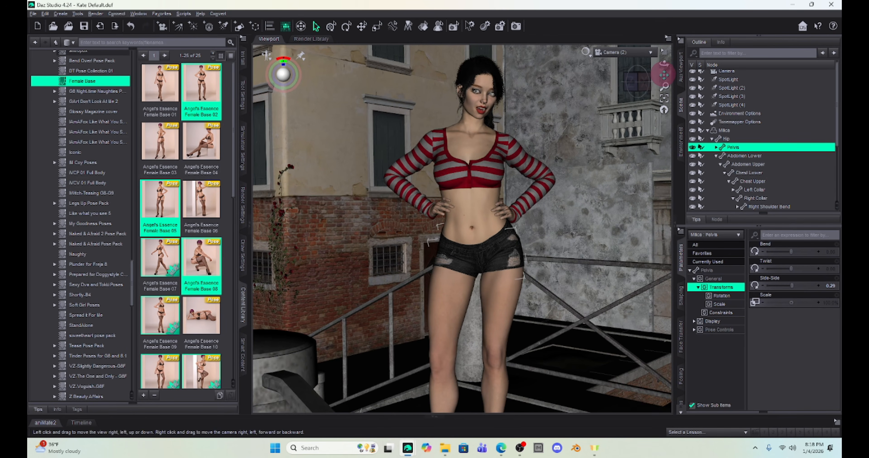